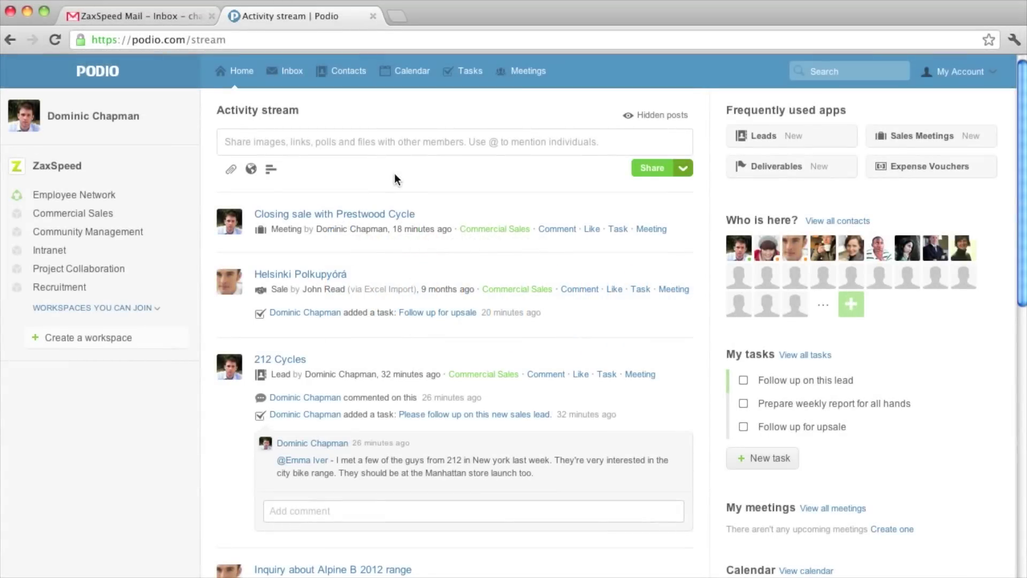
text(re's the presentation for ZaxSpeed live 2012)
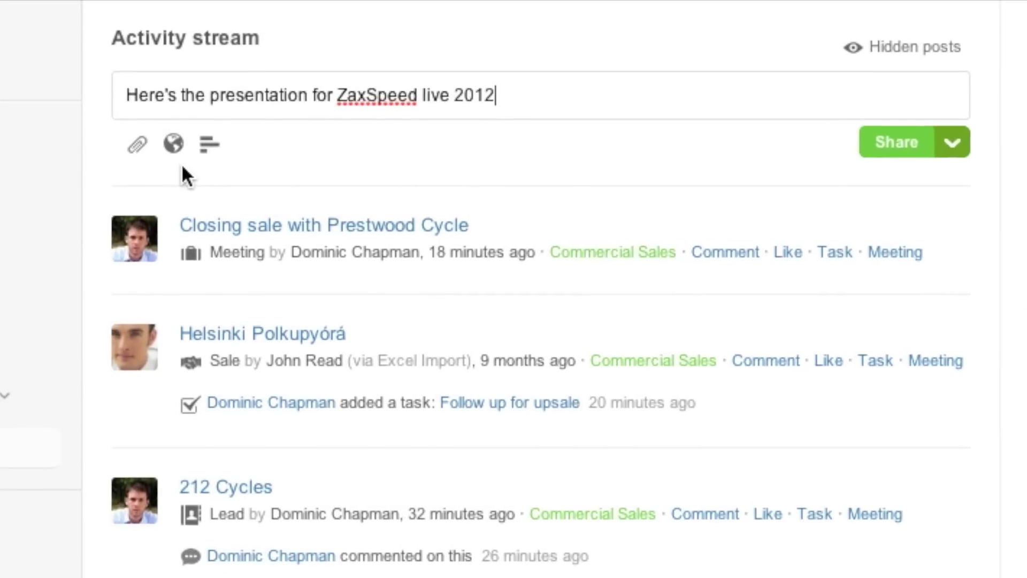
Pick Google Docs as the status post's attachment source and request a Google connection.
click(137, 145)
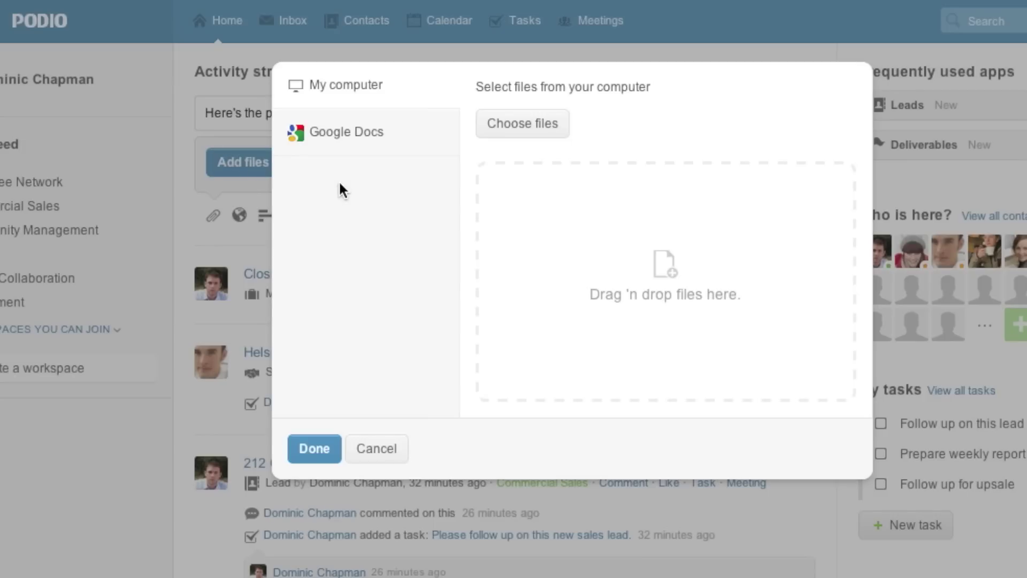
click(343, 147)
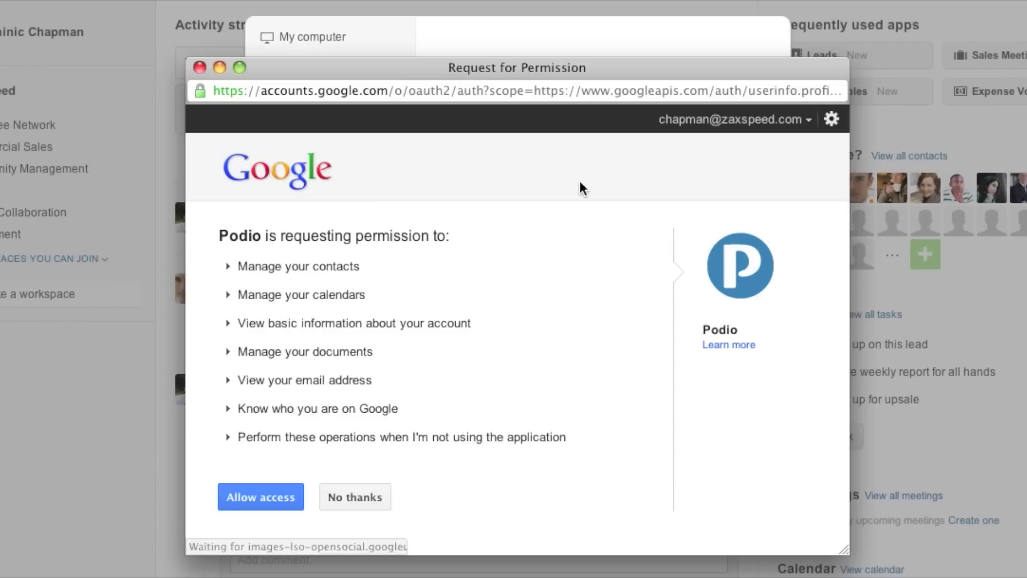
click(632, 247)
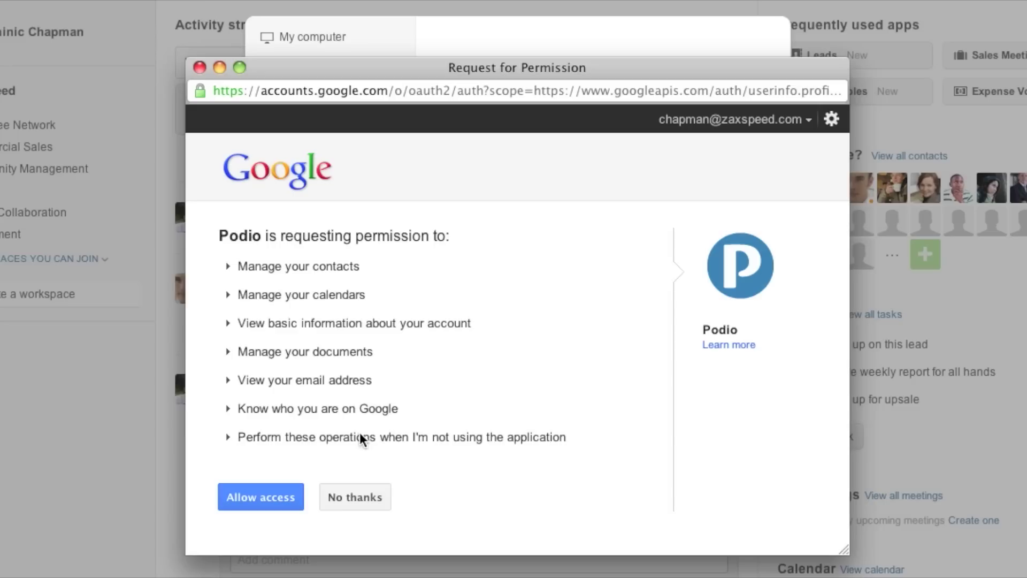
Allow Podio to access the Google Docs account.
click(279, 497)
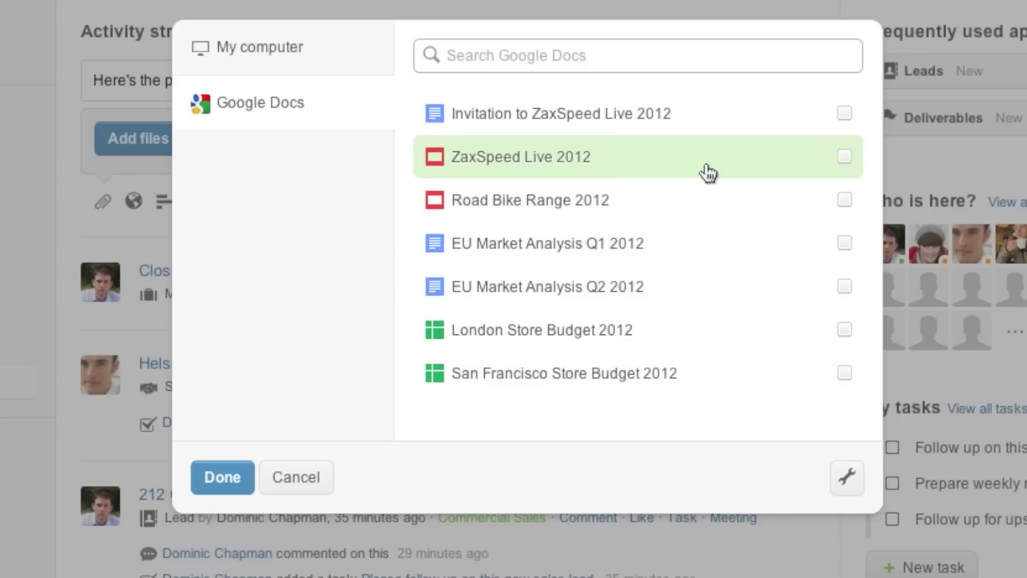
Attach the ZaxSpeed Live 2012 presentation and share the post to Employee Network.
click(844, 158)
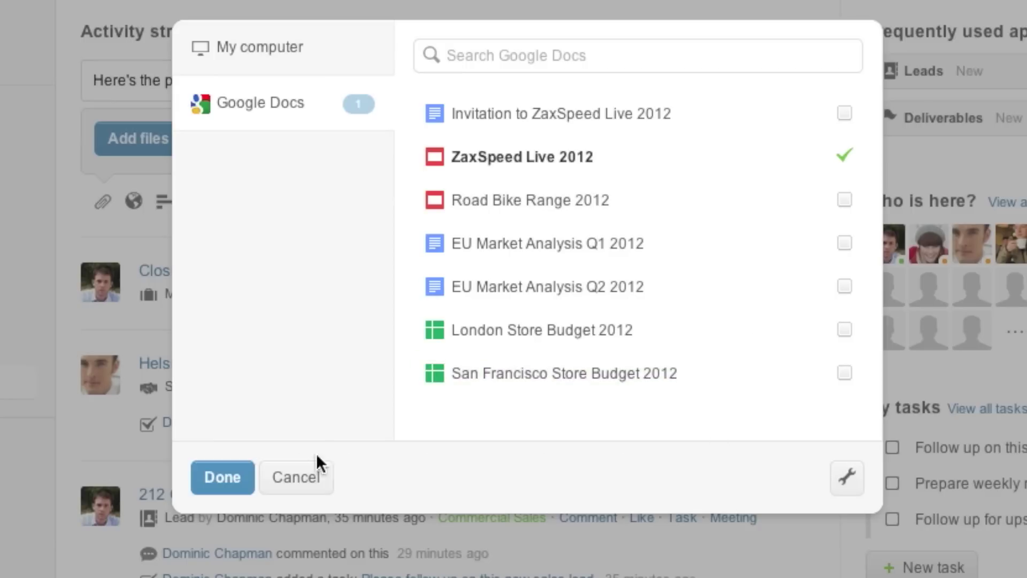
click(225, 479)
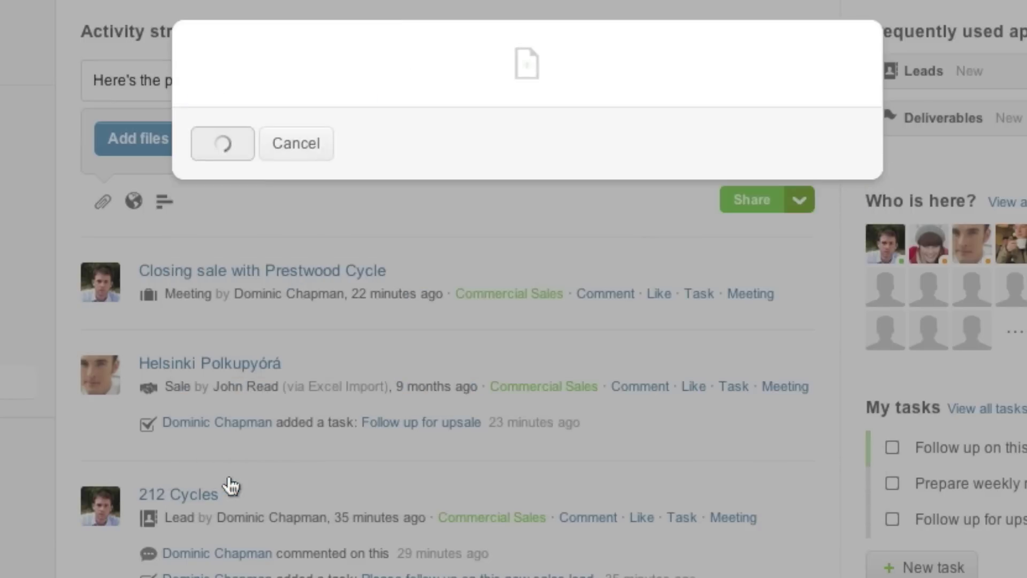
click(801, 293)
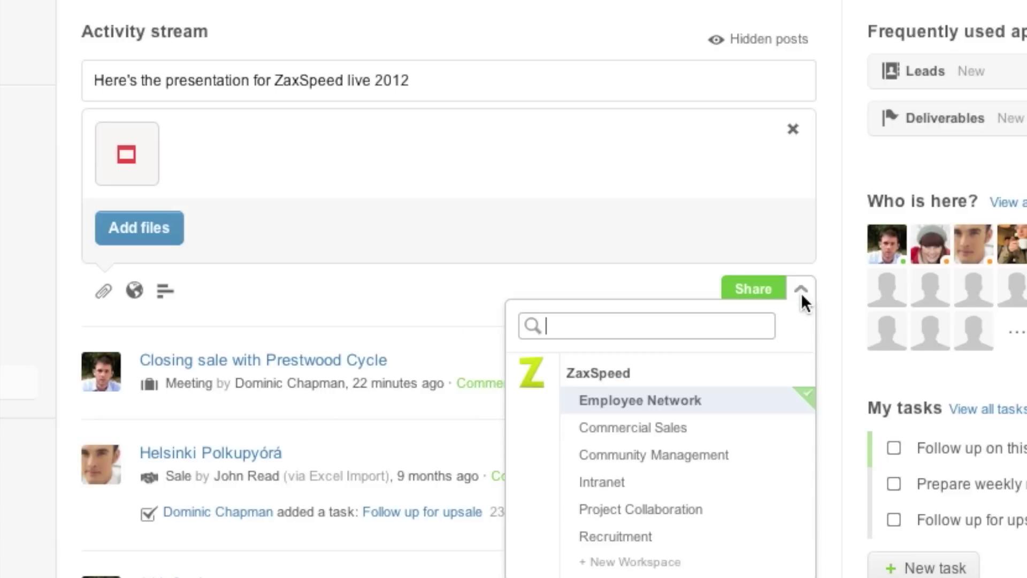
click(753, 401)
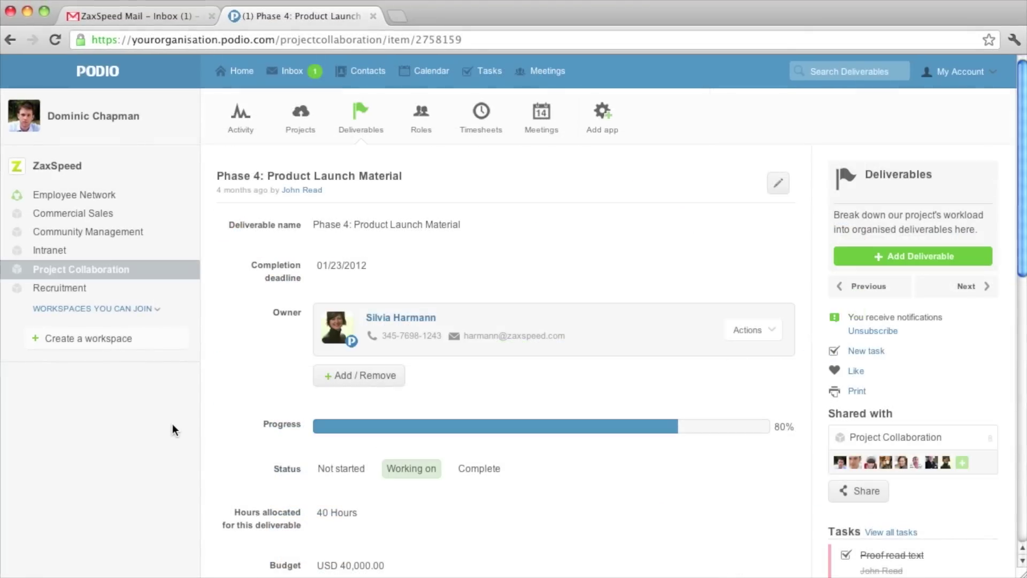
scroll(173, 425, down, 3)
scroll(171, 429, down, 8)
scroll(171, 423, down, 1)
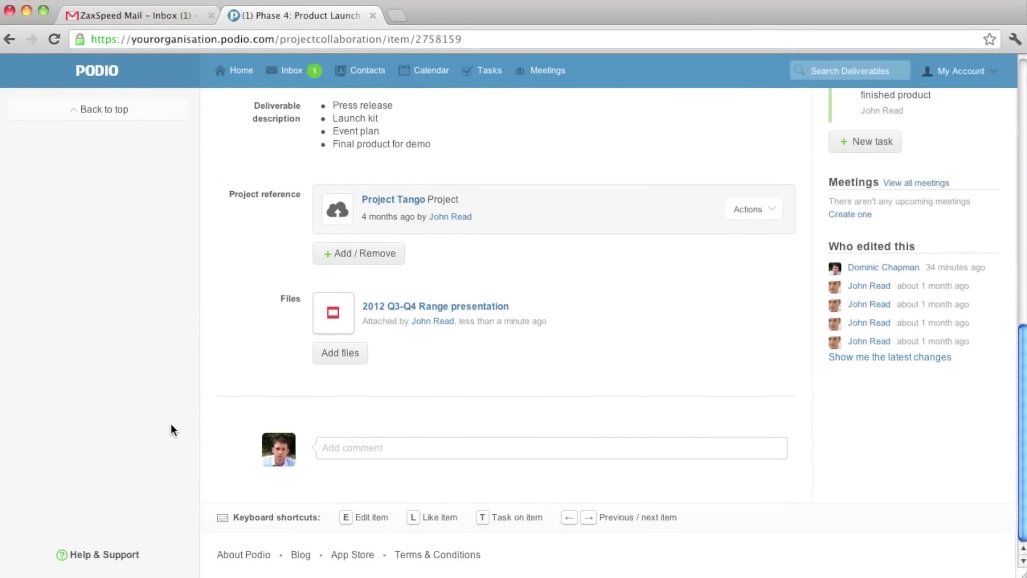